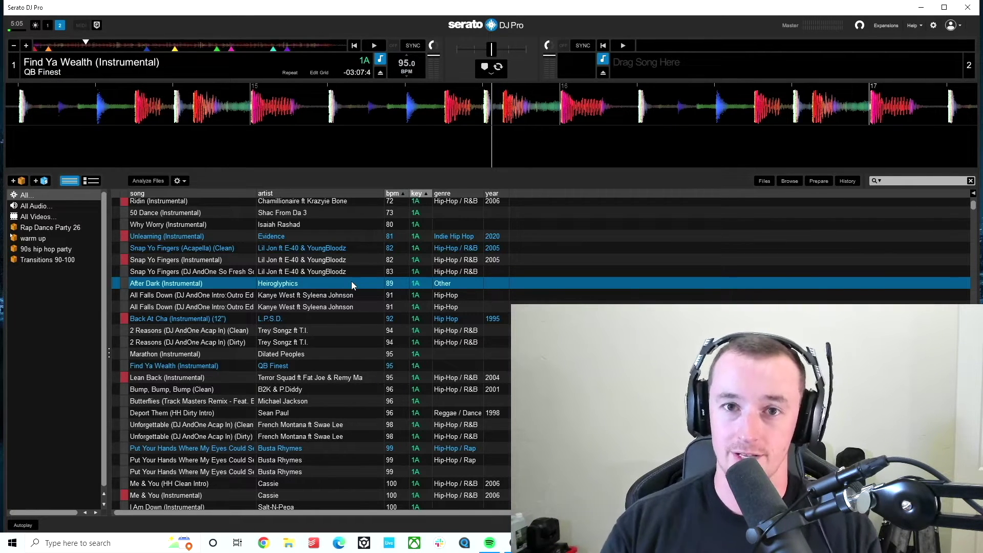
Switch to the single-deck cue pads and delete the seven other cues, keeping only red Energy 6.
left_click(48, 25)
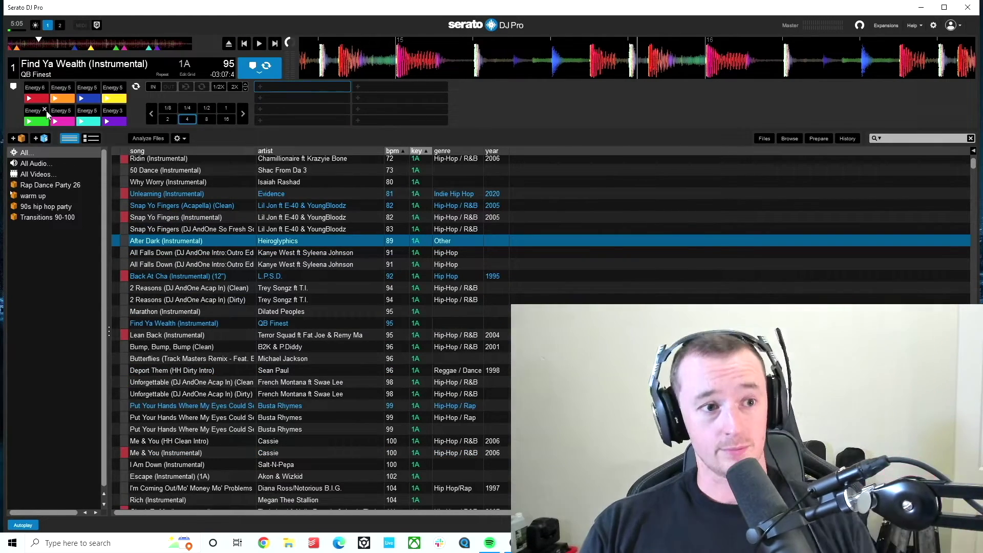
left_click(44, 110)
left_click(70, 110)
left_click(70, 87)
left_click(95, 87)
left_click(122, 87)
left_click(96, 110)
left_click(122, 110)
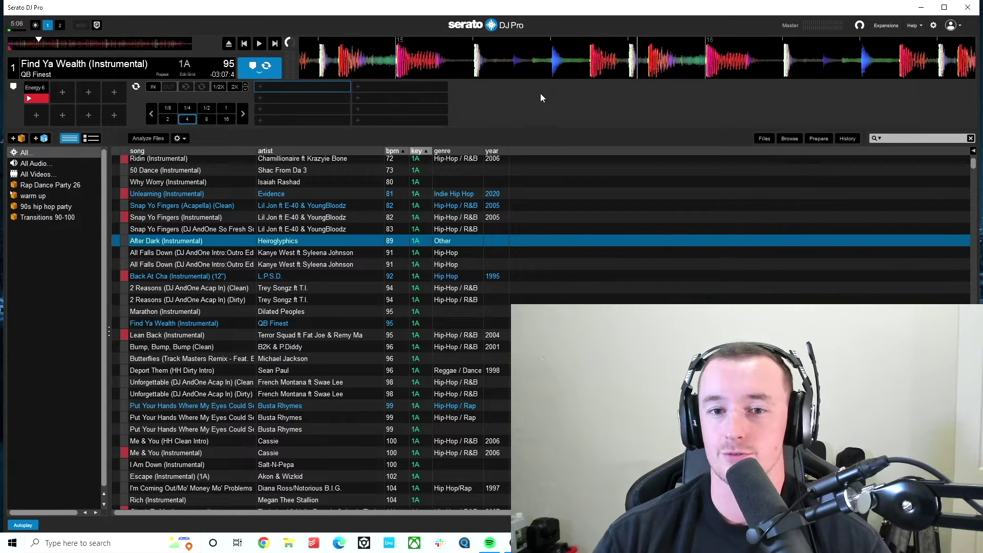
Audition the track from Energy 6 and park the playhead at the intro start.
key("1")
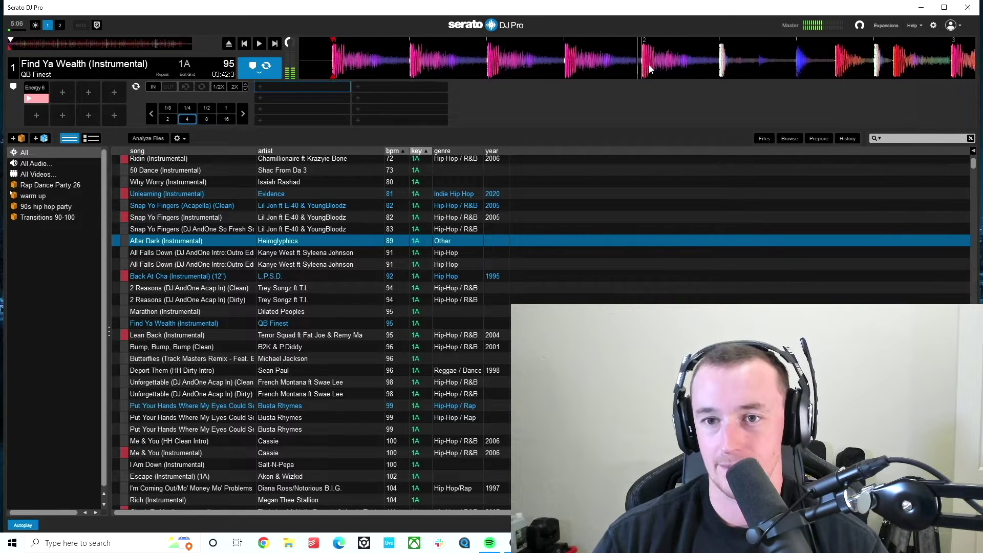
key("1")
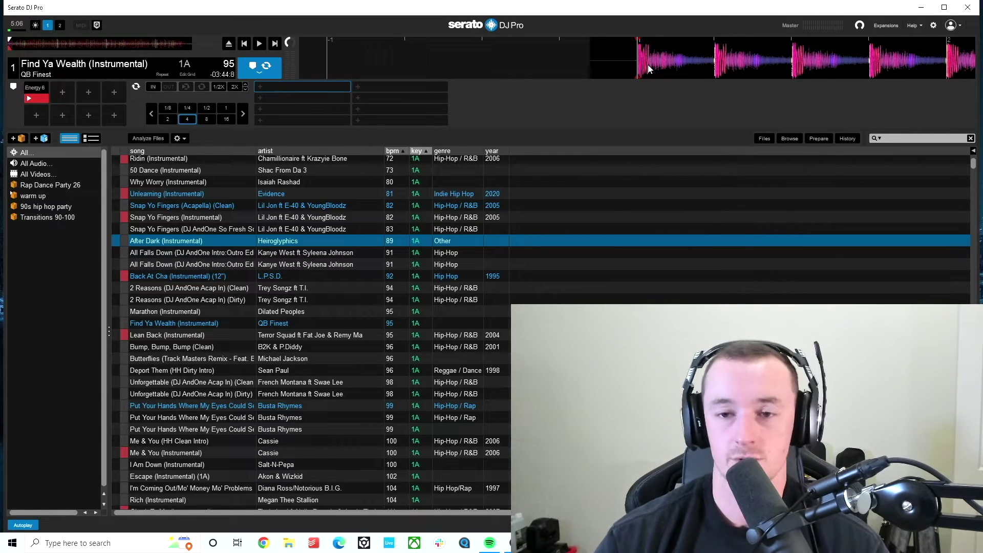
key("space")
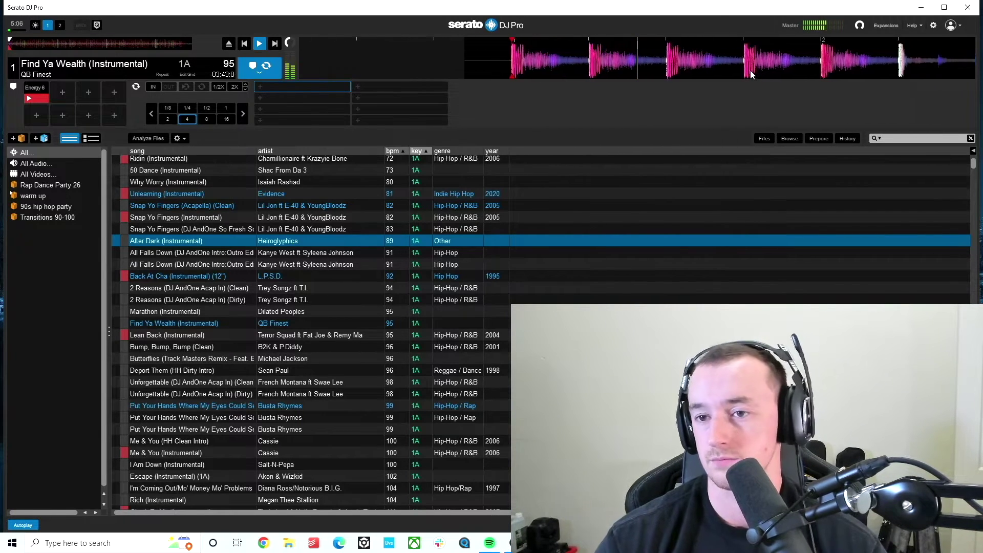
key("space")
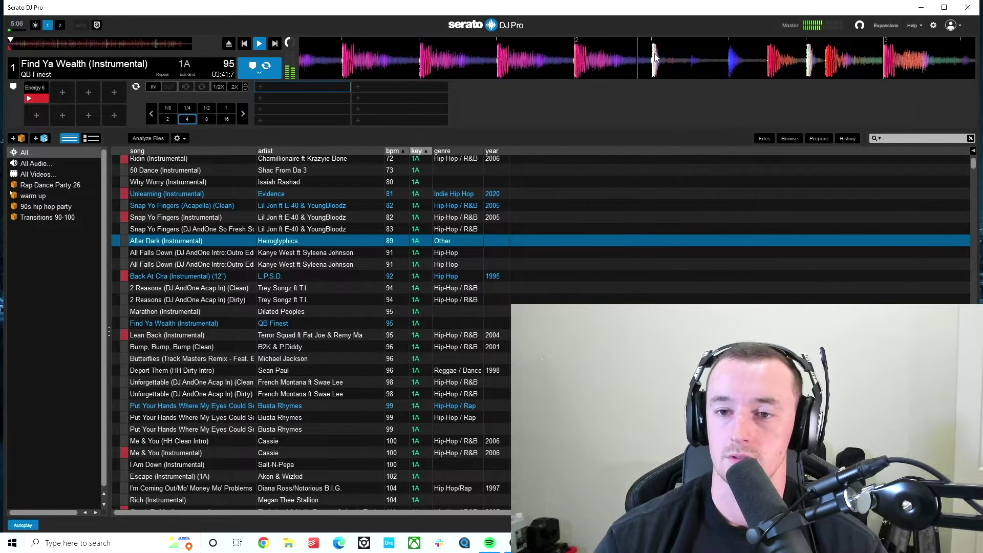
left_click_drag(765, 60, 751, 59)
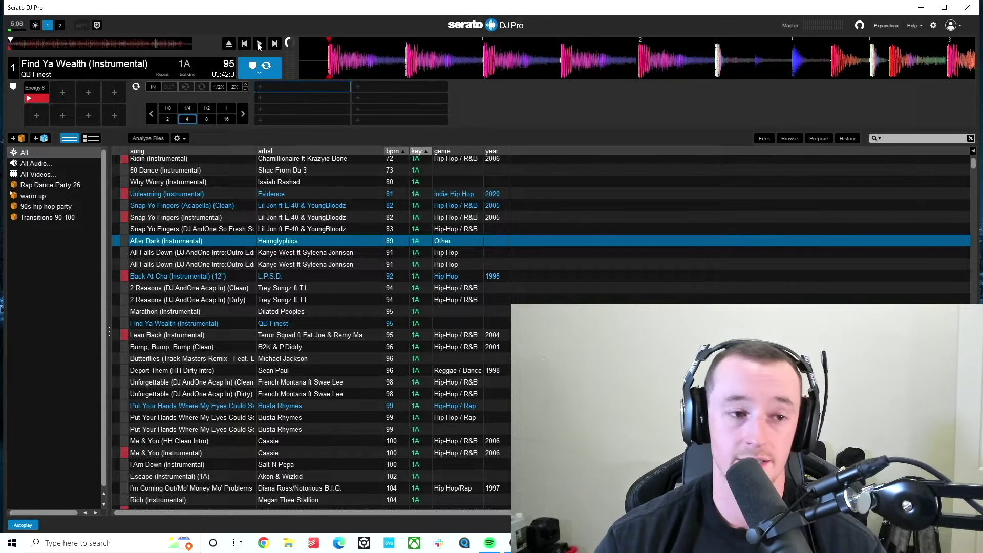
Set an orange hot cue at 00:03 and play from it to check.
left_click(65, 94)
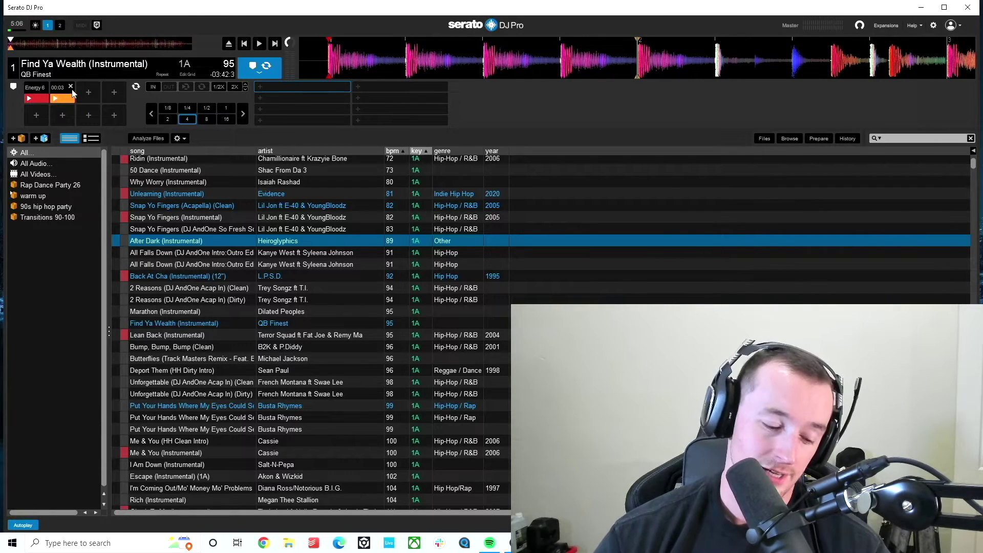
left_click(62, 98)
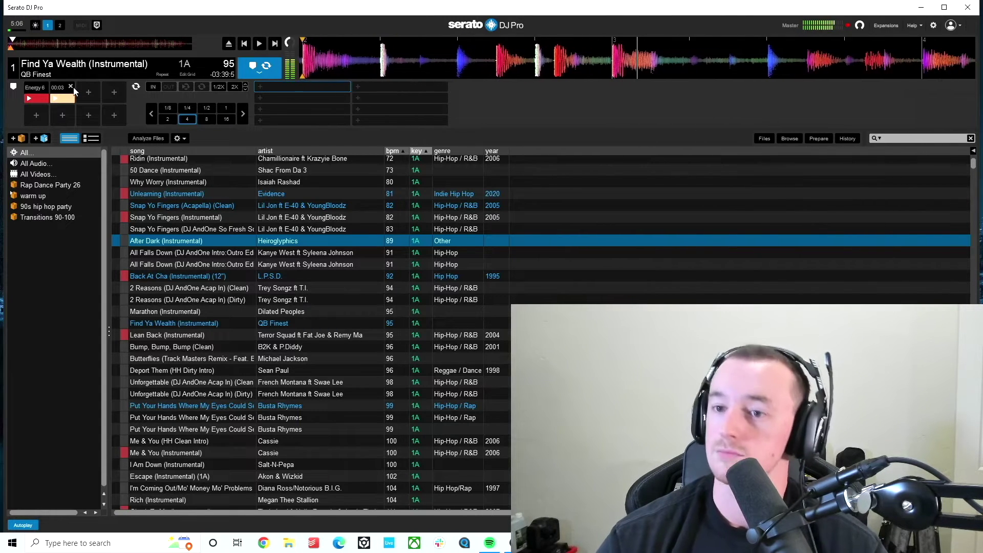
left_click_drag(74, 90, 476, 100)
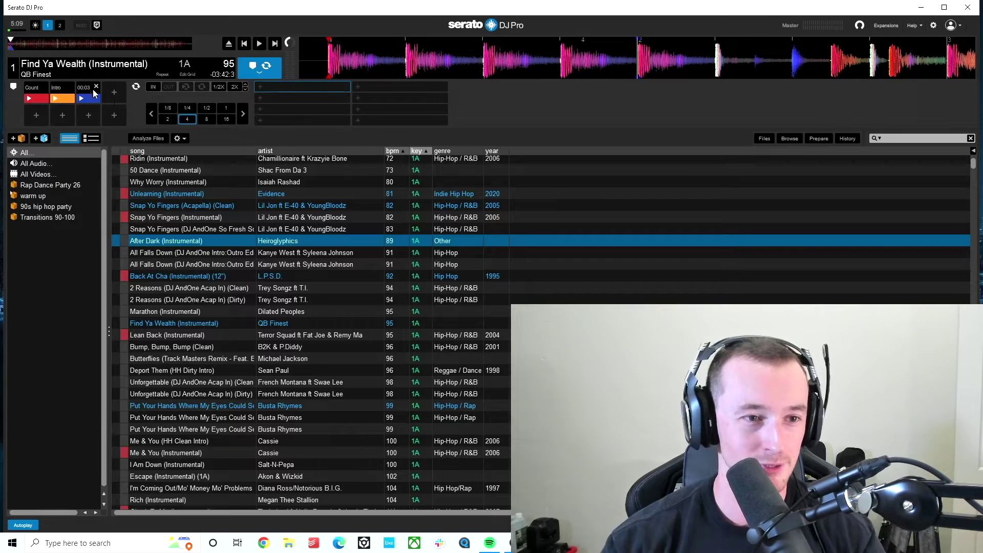
Add two more cues, yellow and green, at 00:03.
left_click(88, 92)
left_click(114, 92)
Fill the remaining empty pads with three demo cues to show the colours.
left_click(42, 121)
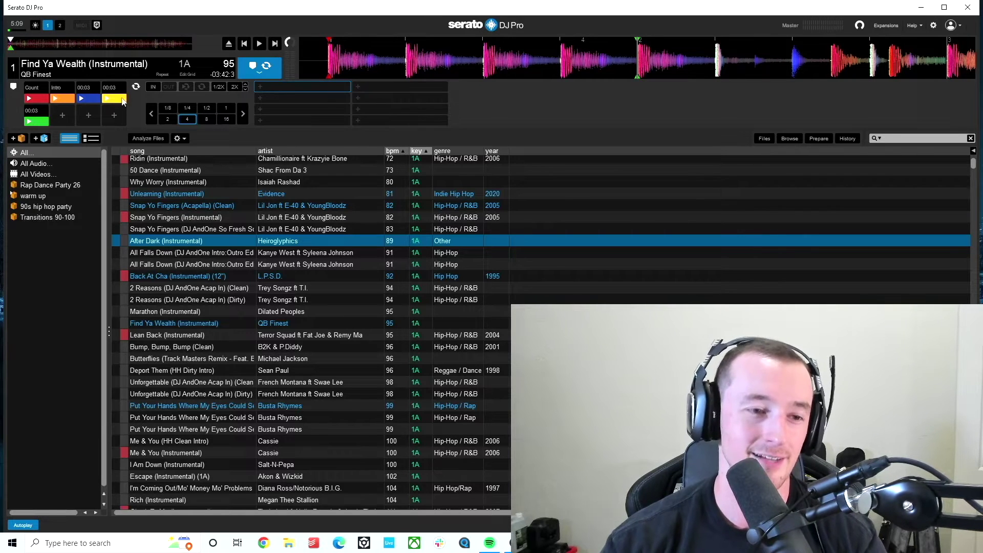
left_click(63, 121)
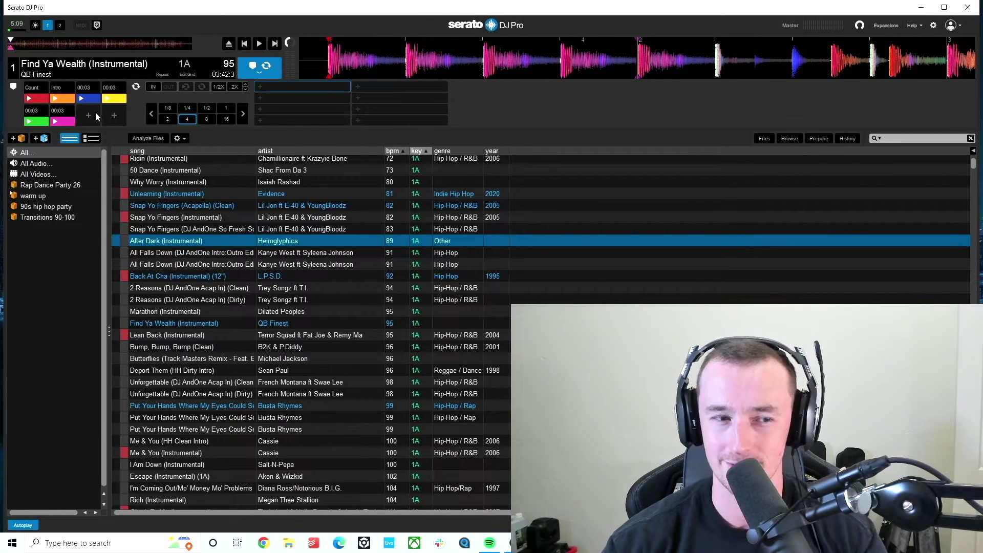
left_click(114, 119)
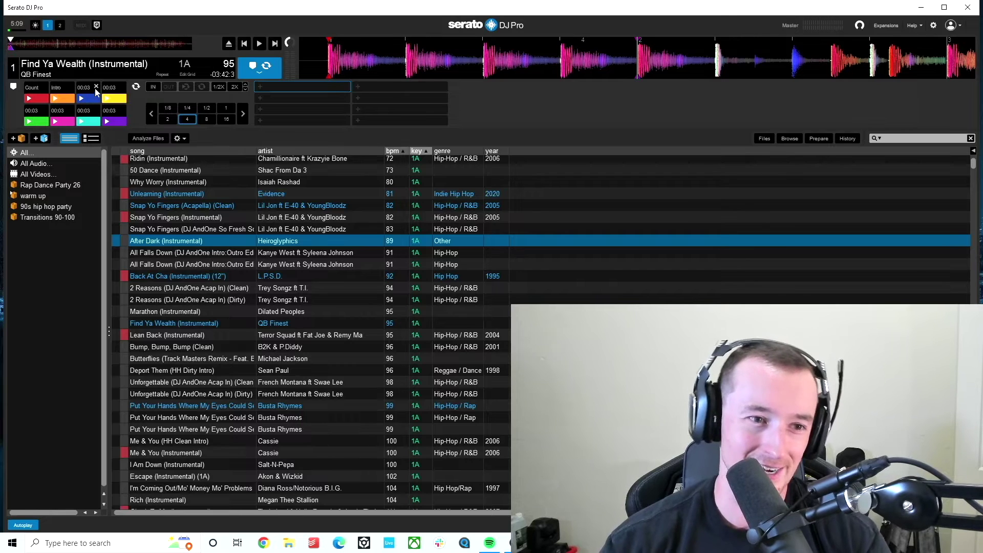
Delete the five test cues, leaving Count and Intro, and set a blue cue at 00:13.
left_click(96, 86)
left_click(122, 87)
left_click(45, 110)
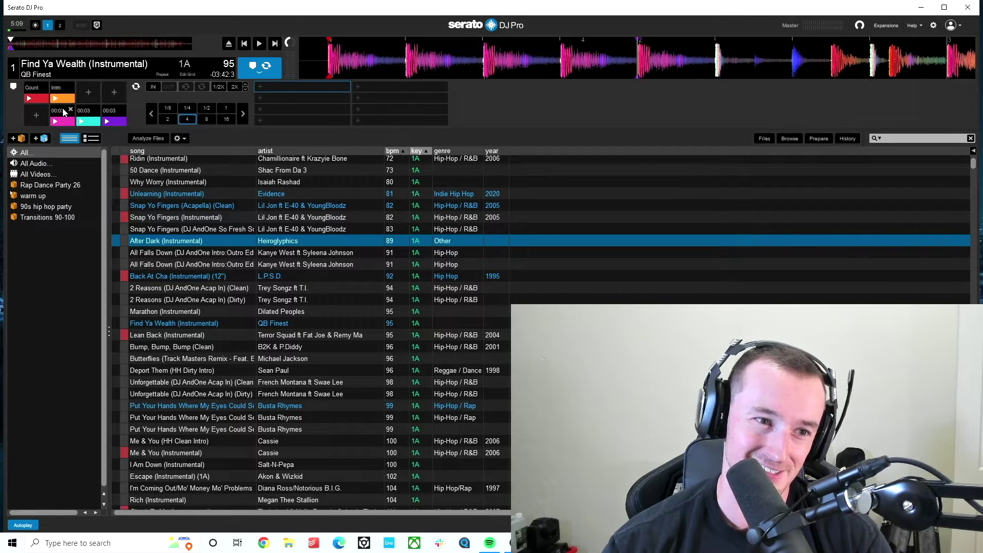
left_click(72, 110)
left_click(97, 110)
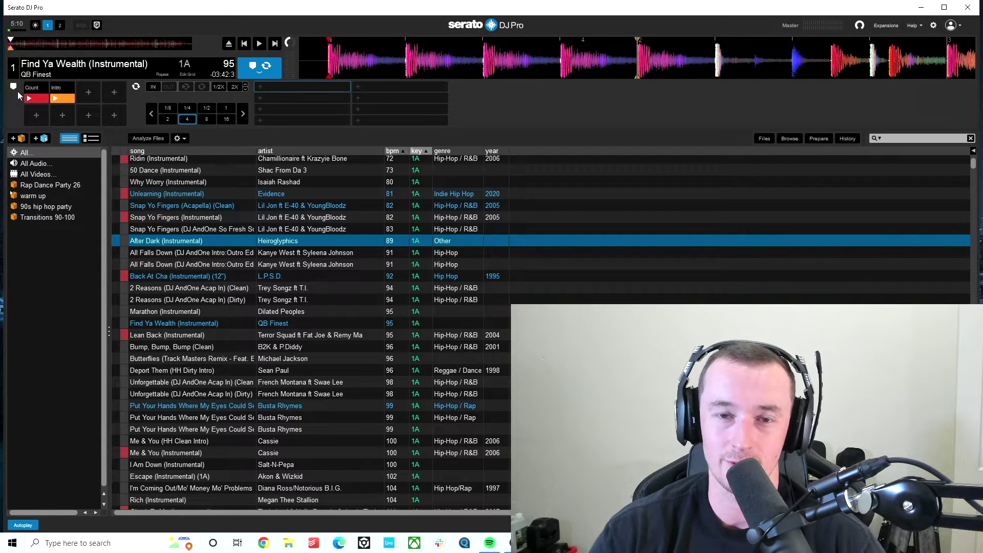
key("3")
left_click(149, 46)
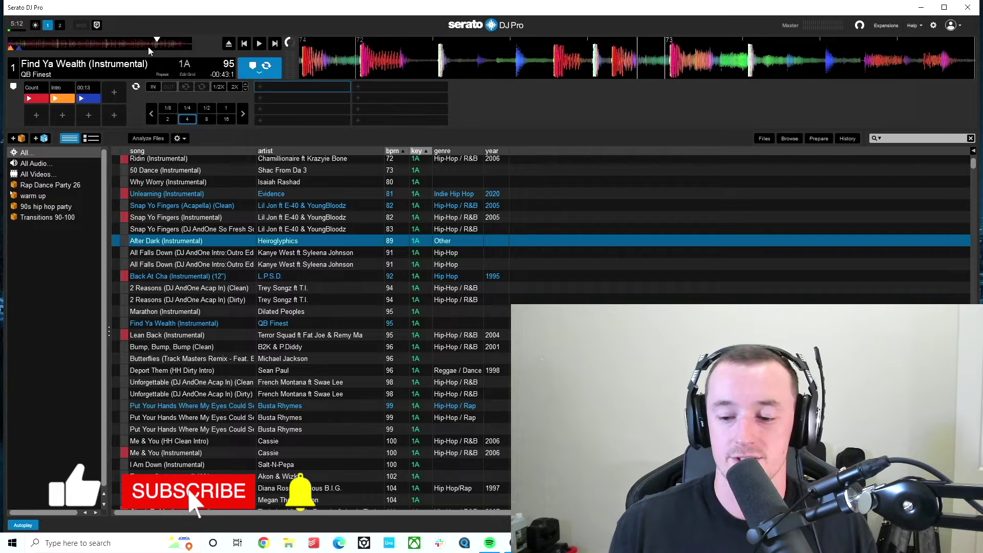
Set the fourth and fifth cues at 03:02 and colour both blue.
left_click(114, 93)
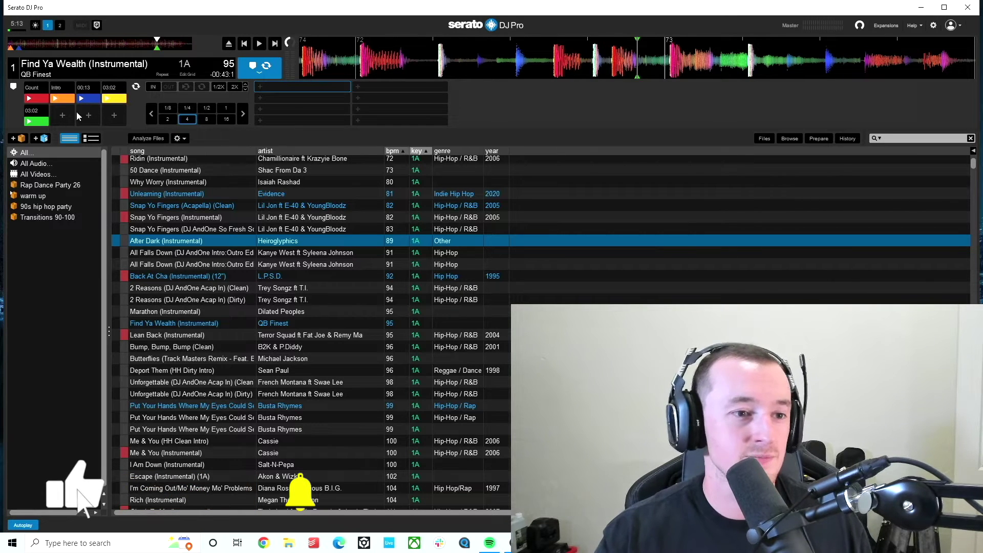
right_click(115, 97)
left_click(123, 125)
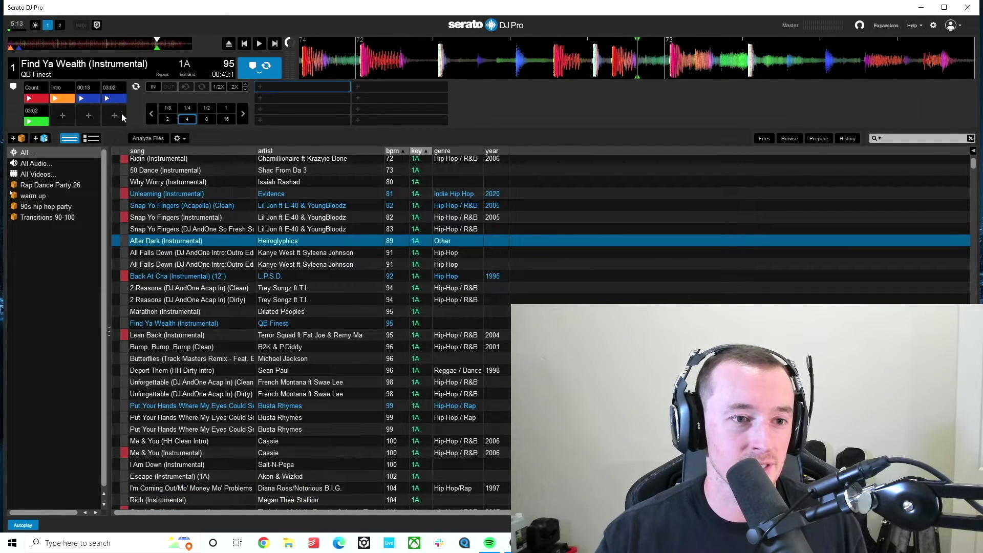
right_click(37, 123)
left_click(41, 155)
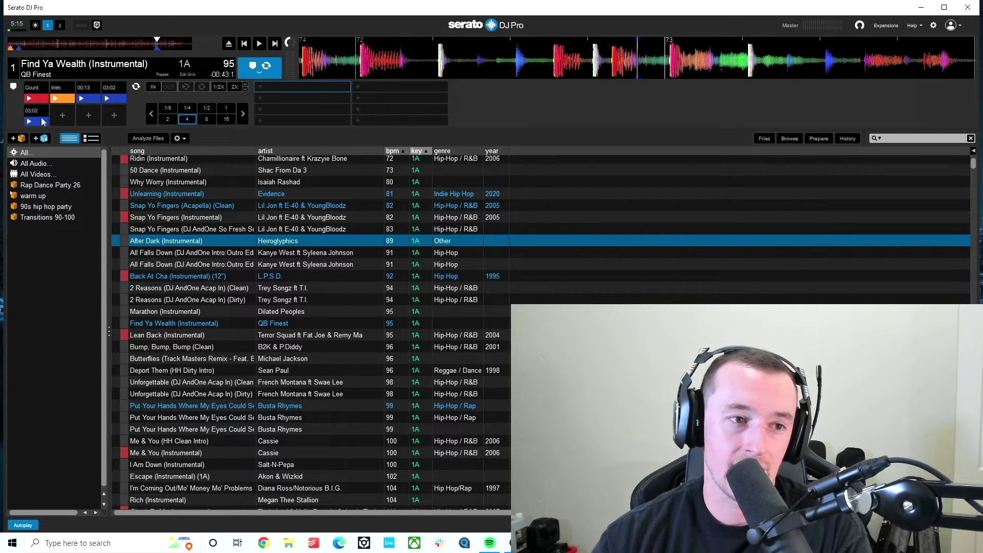
Put the Count cue label into edit mode for renaming.
double_click(38, 89)
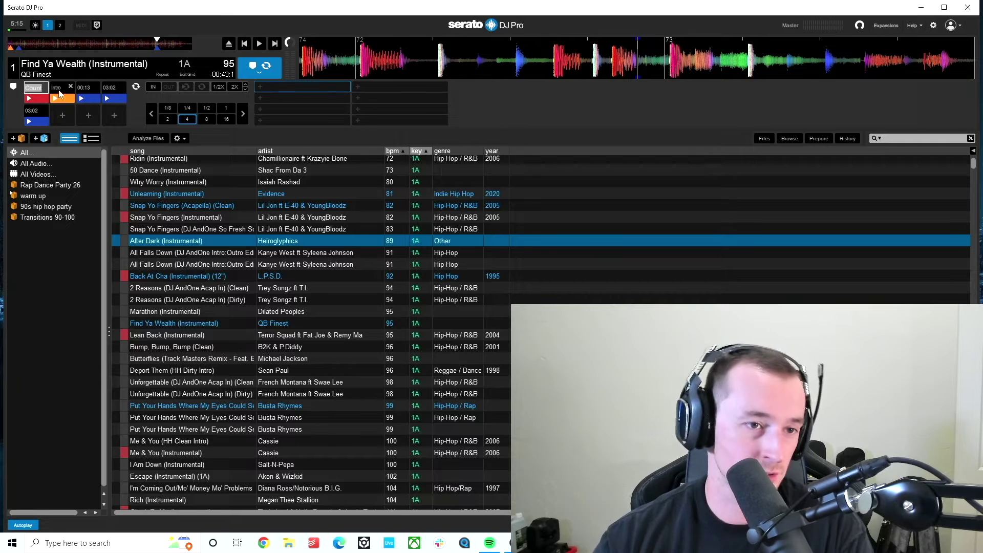
Recolour the second and third cues red.
left_click(69, 100)
left_click(61, 110)
left_click(99, 101)
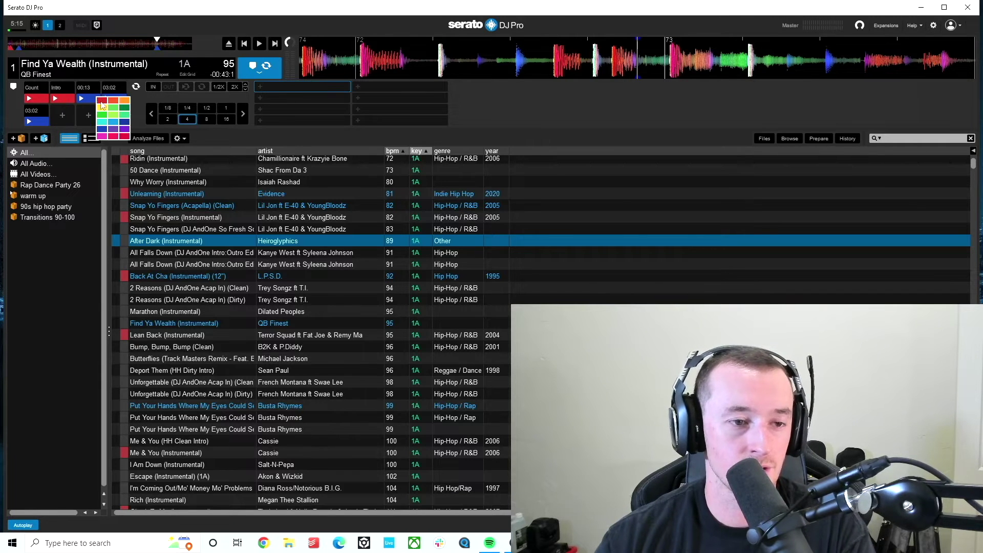
left_click(104, 106)
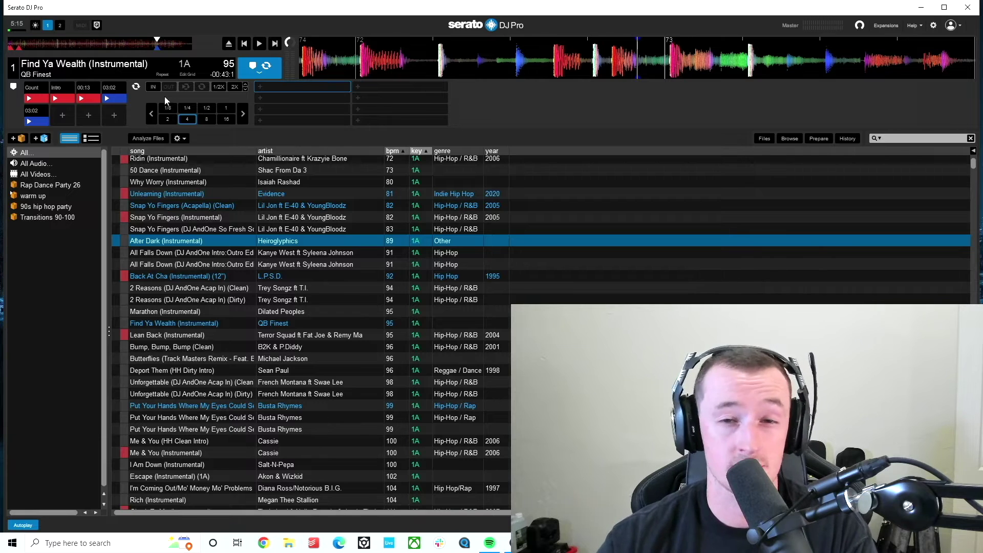
Rename the first cues 'Chorus 1' and '2', and the fourth cue 'Verse'.
left_click(32, 87)
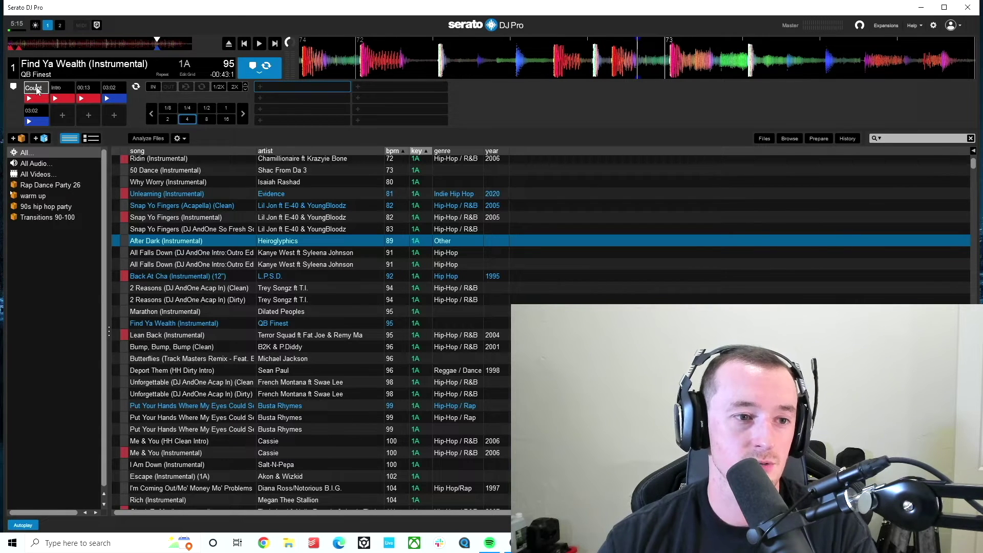
key("Return")
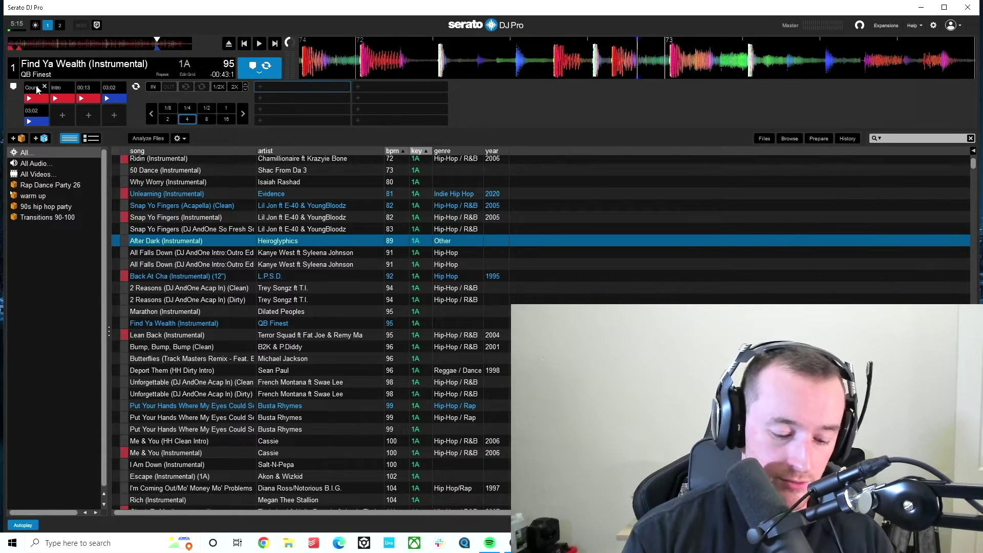
left_click(38, 89)
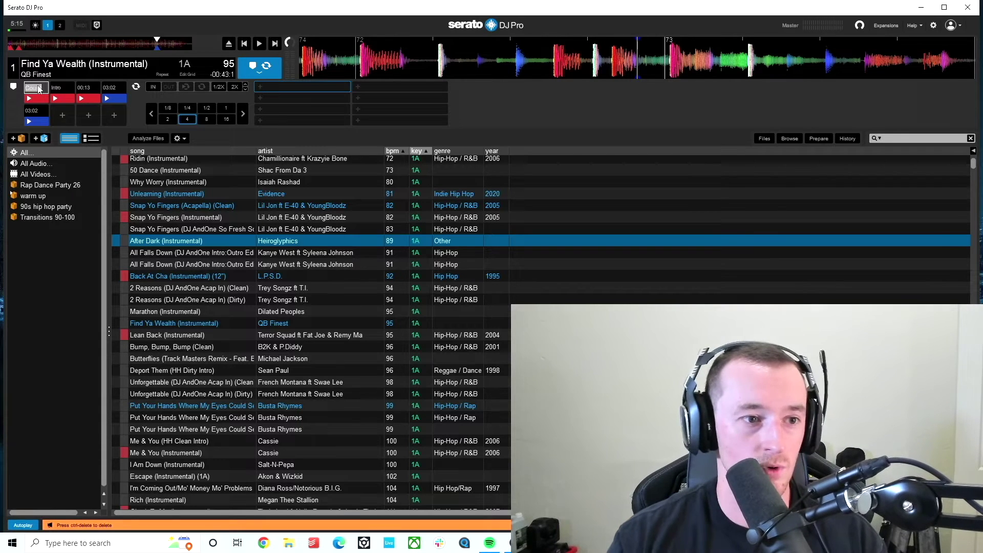
type("Chorus 1")
key("Tab")
type("2")
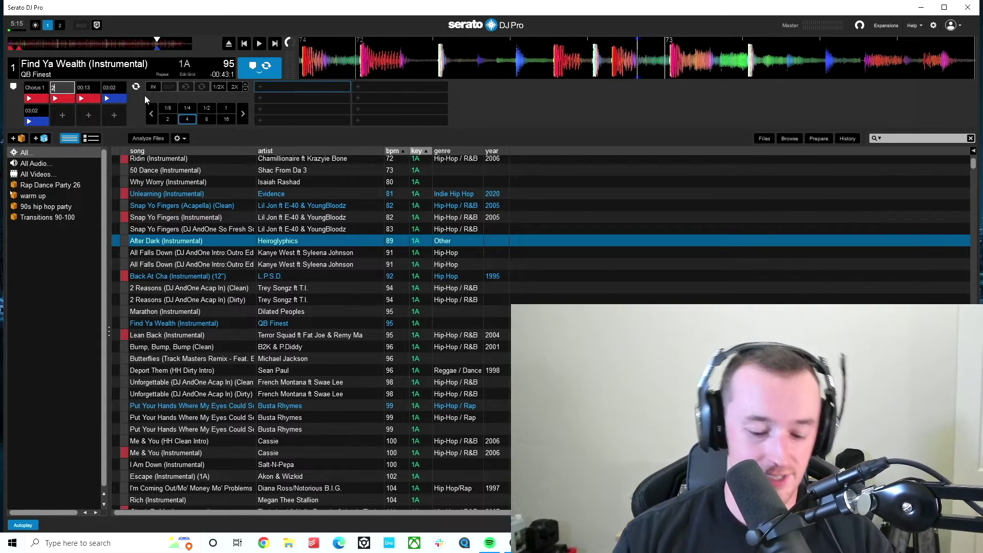
left_click(108, 90)
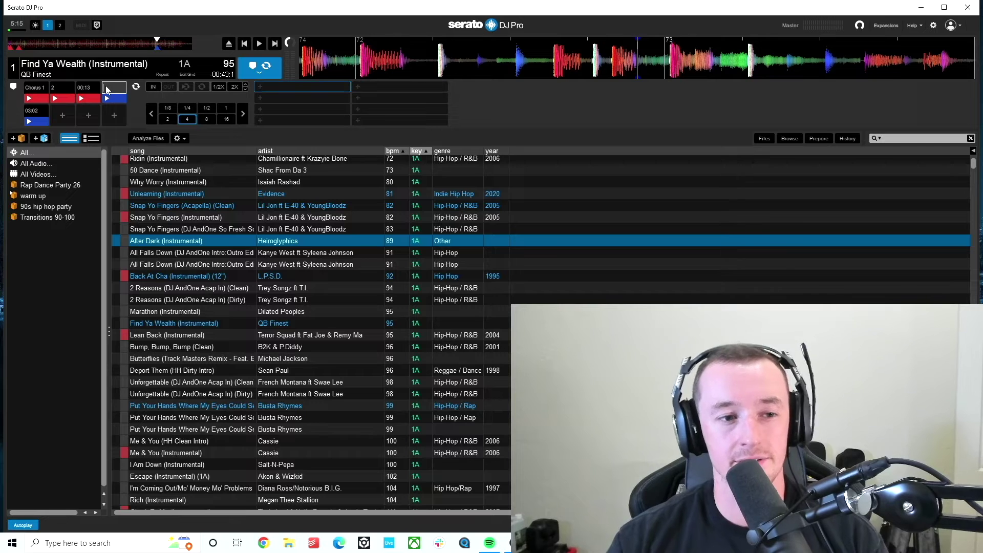
type("Verse")
Add an orange cue at 03:02 named 'Bridge'.
left_click(63, 114)
left_click(56, 122)
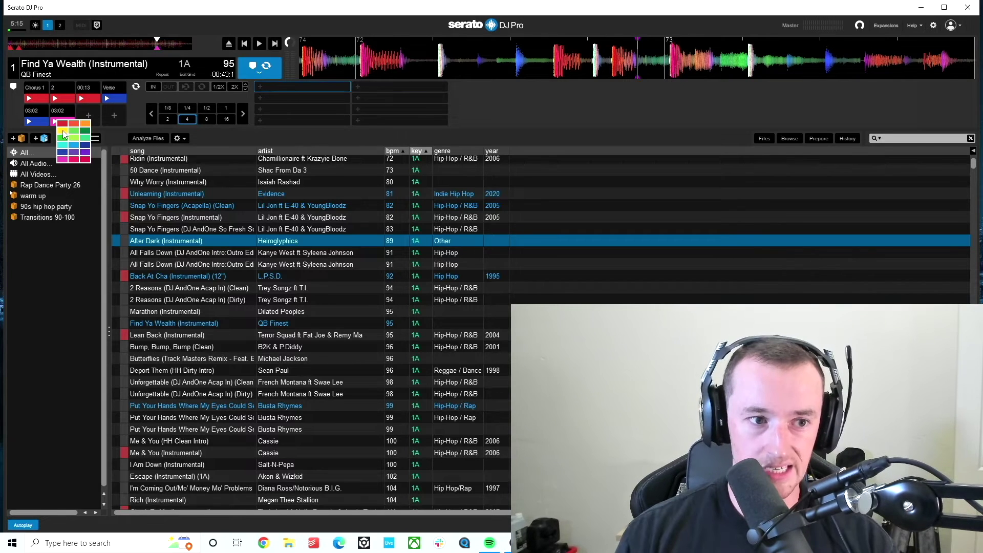
left_click(85, 124)
left_click(59, 111)
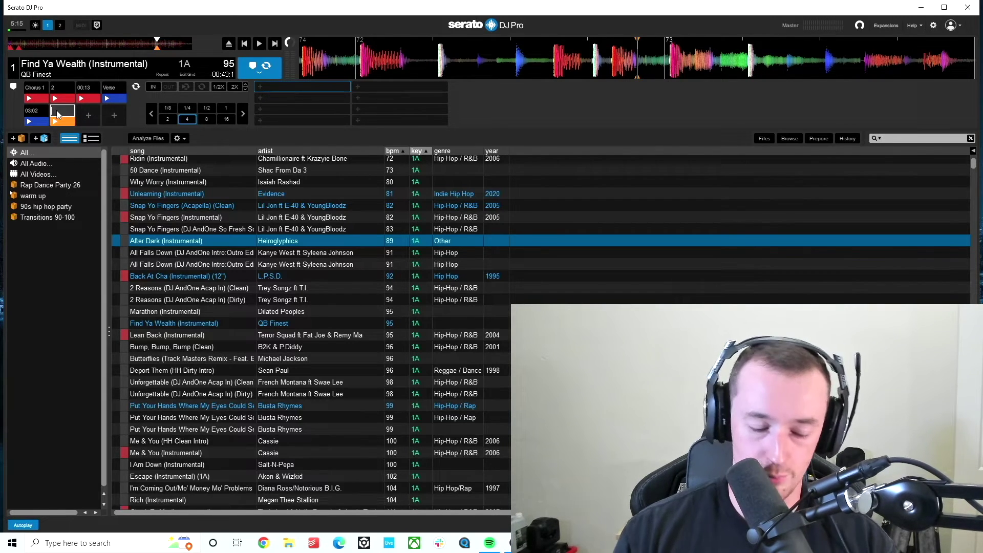
type("Bridge")
Add a yellow cue at 03:02 named 'Intro/Outro'.
left_click(89, 115)
left_click(88, 121)
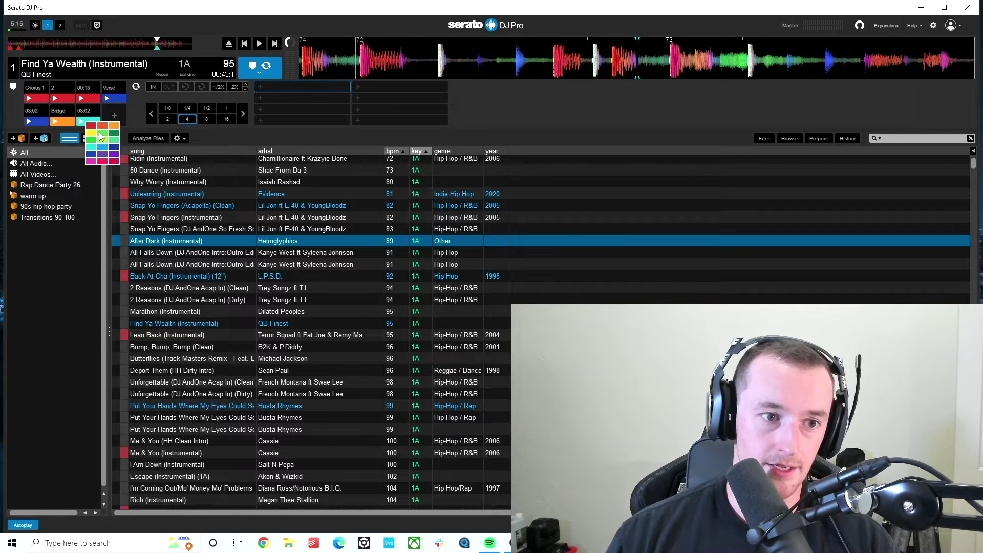
left_click(91, 137)
left_click(84, 114)
type("Intro/Outro")
key("Return")
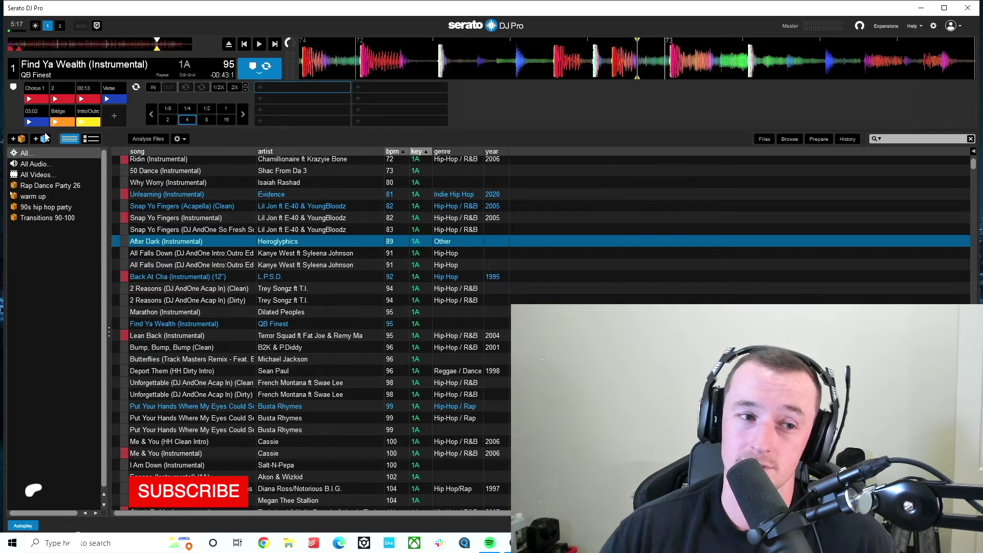
left_click(51, 273)
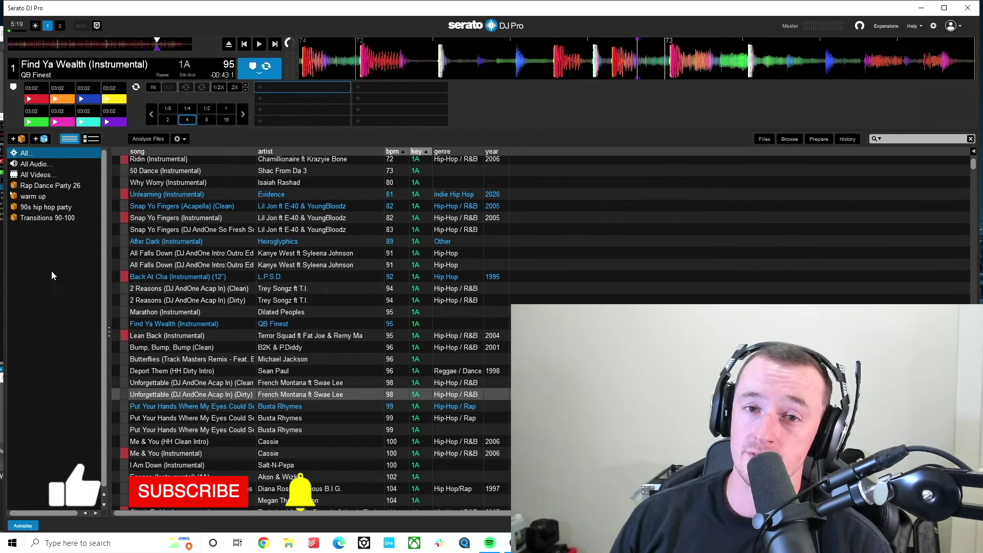